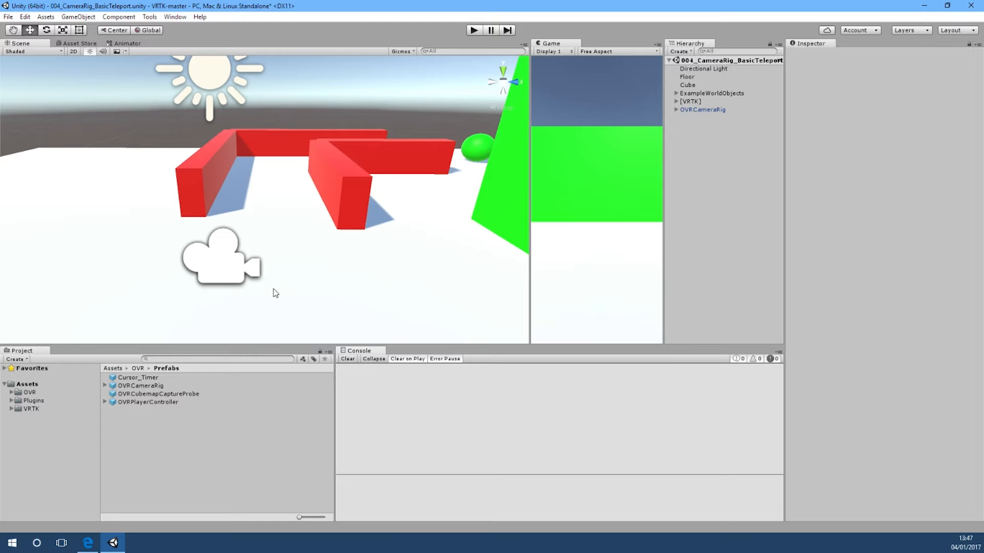
# - Switch to the browser and download the Oculus Avatar SDK 1.10.1 from the Oculus developer downloads, accepting the terms
pyautogui.click(90, 544)
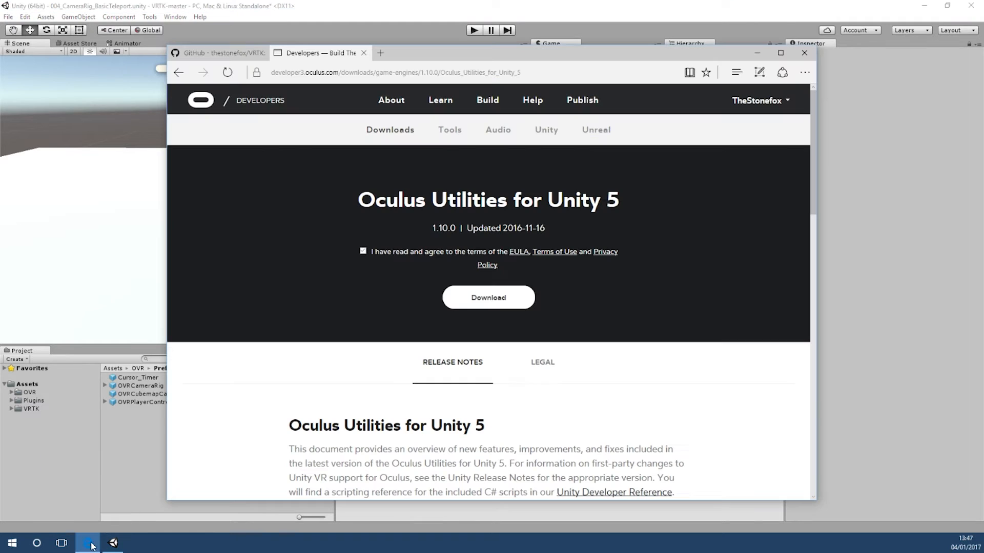
pyautogui.click(401, 132)
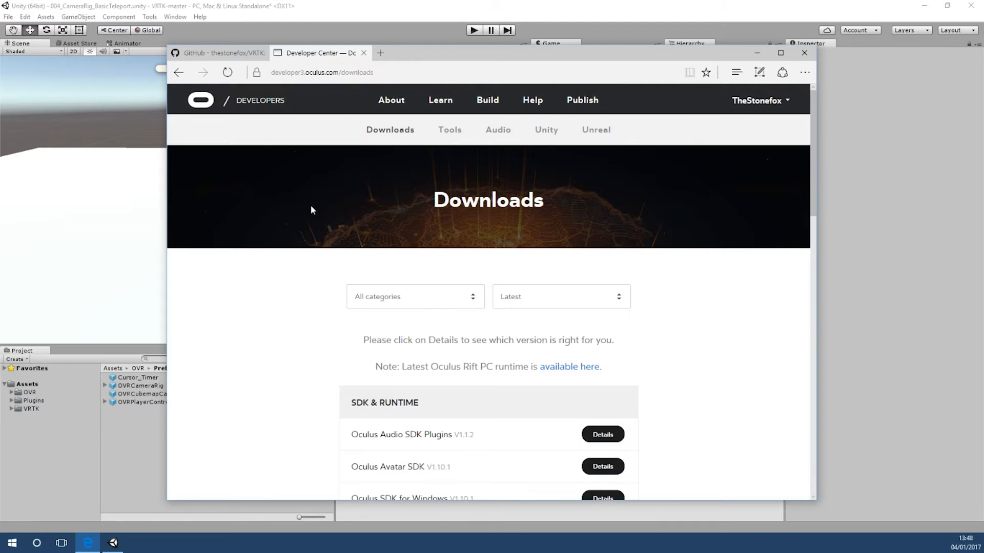
pyautogui.scroll(-3, 311, 209)
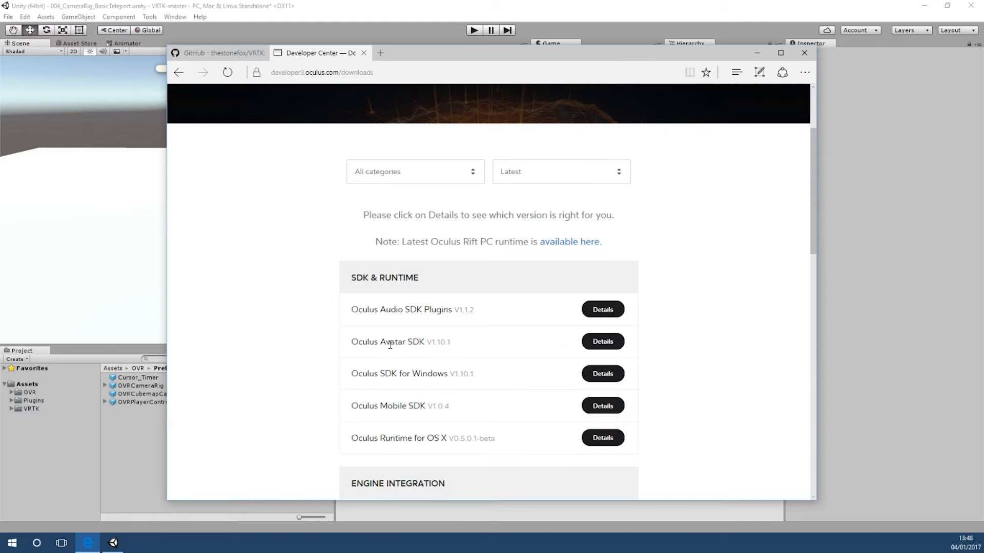
pyautogui.scroll(-6, 340, 347)
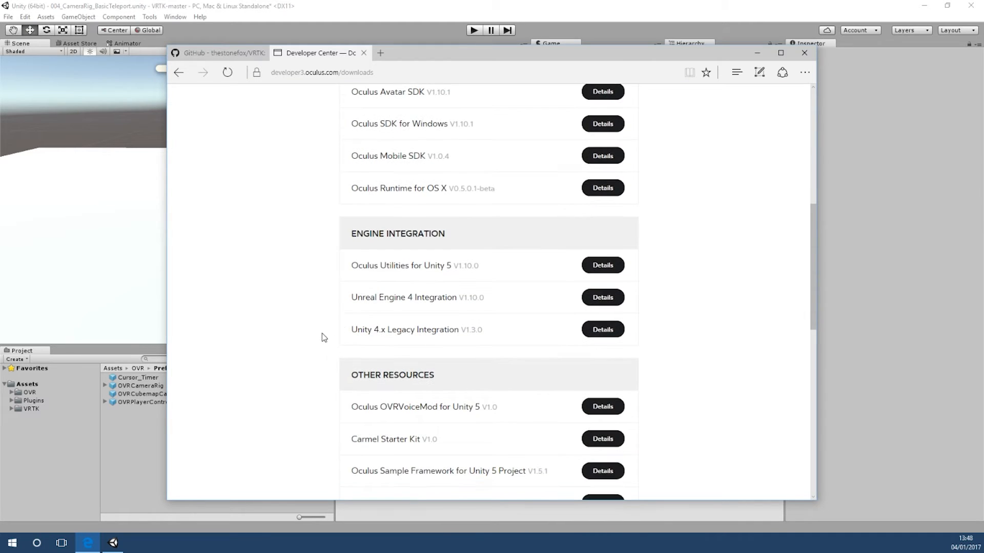
pyautogui.scroll(3, 322, 336)
pyautogui.click(614, 218)
pyautogui.click(363, 252)
pyautogui.click(488, 298)
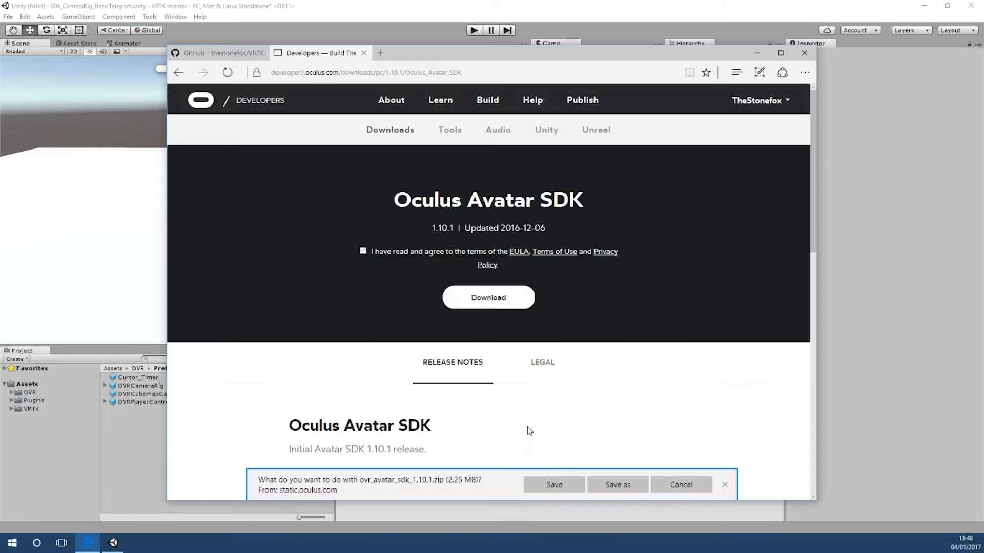
pyautogui.click(543, 487)
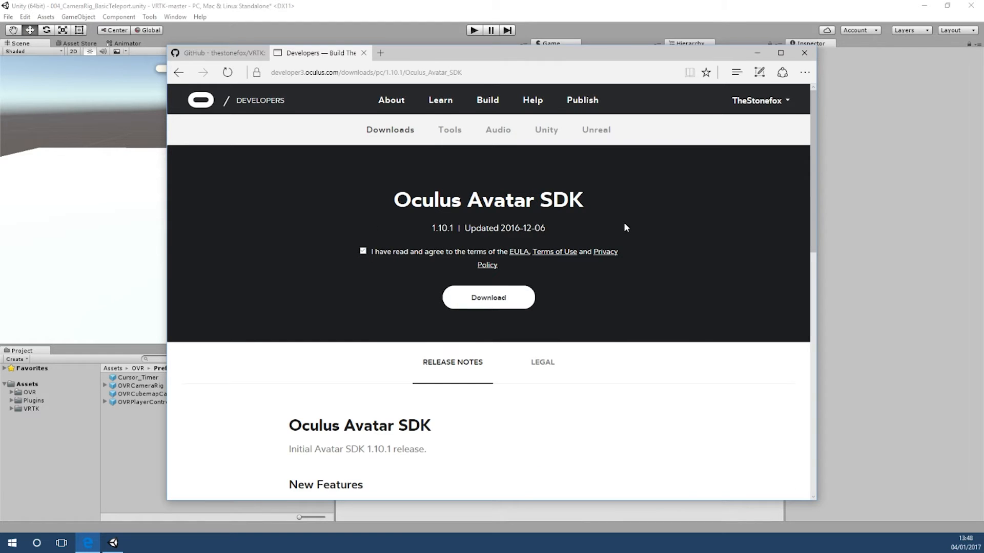
pyautogui.click(757, 53)
pyautogui.click(923, 4)
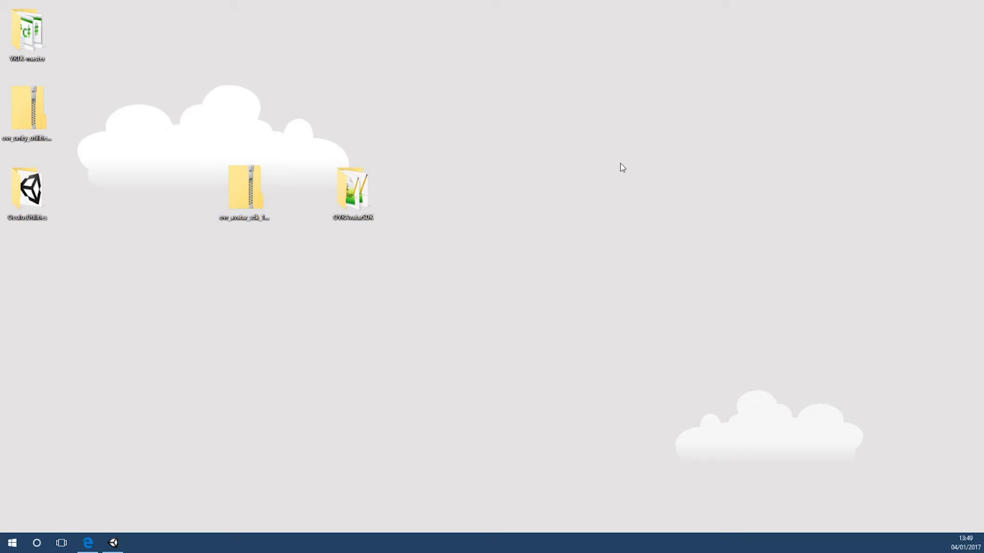
# - Return to Unity and import all of OvrAvatar.unityPackage from the OVRAvatarSDK Unity folder into the project's Assets
pyautogui.moveTo(352, 189)
pyautogui.click(114, 543)
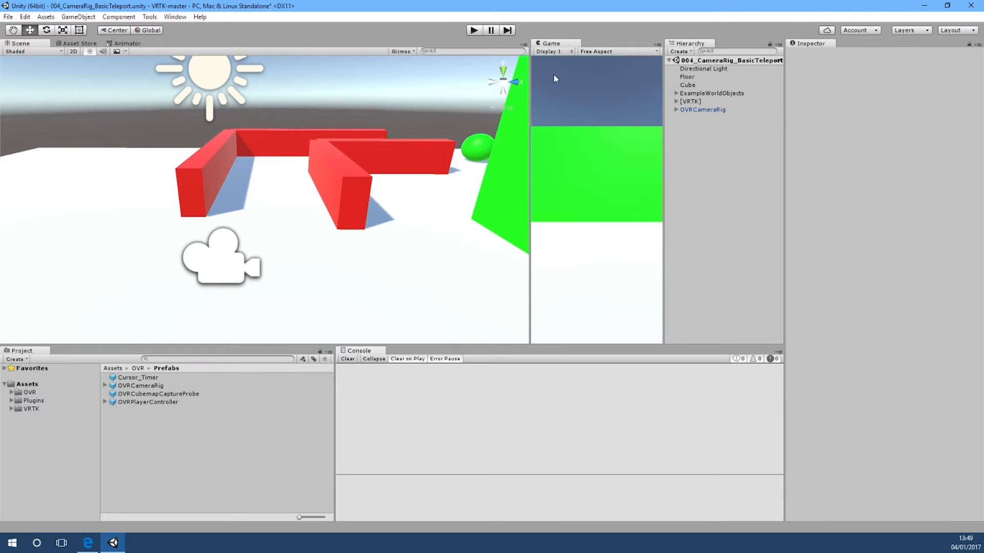
pyautogui.click(26, 385)
pyautogui.rightClick(26, 385)
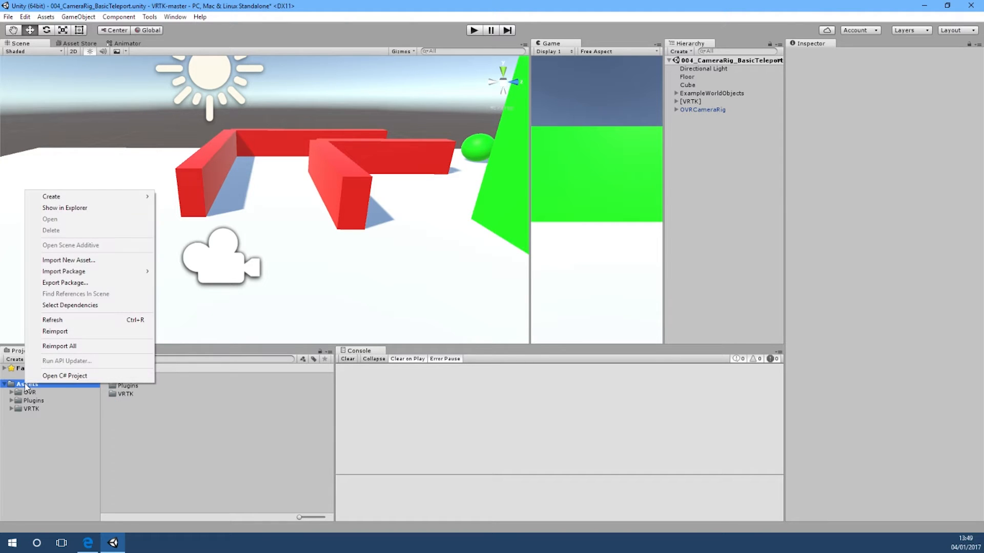
pyautogui.moveTo(107, 272)
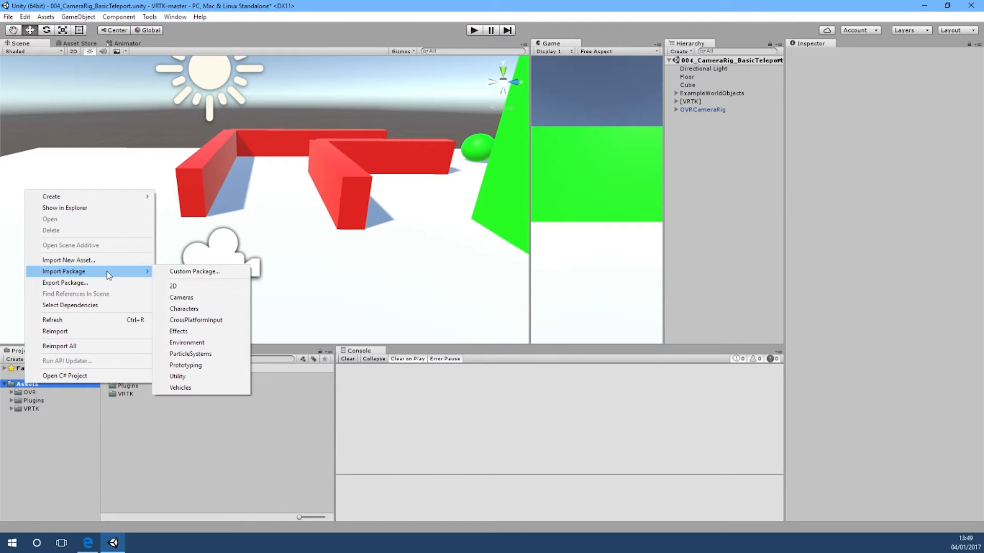
pyautogui.click(201, 273)
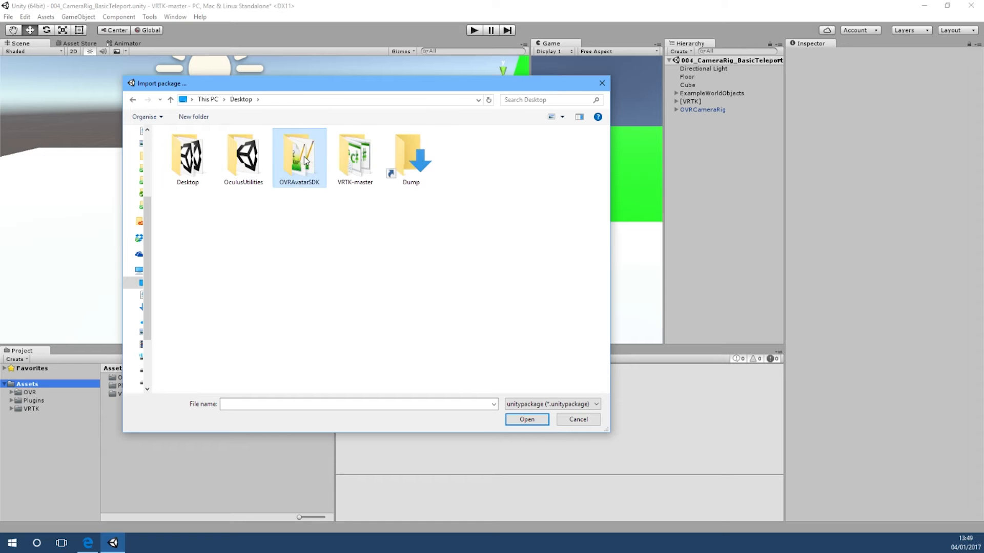
pyautogui.doubleClick(305, 173)
pyautogui.doubleClick(197, 180)
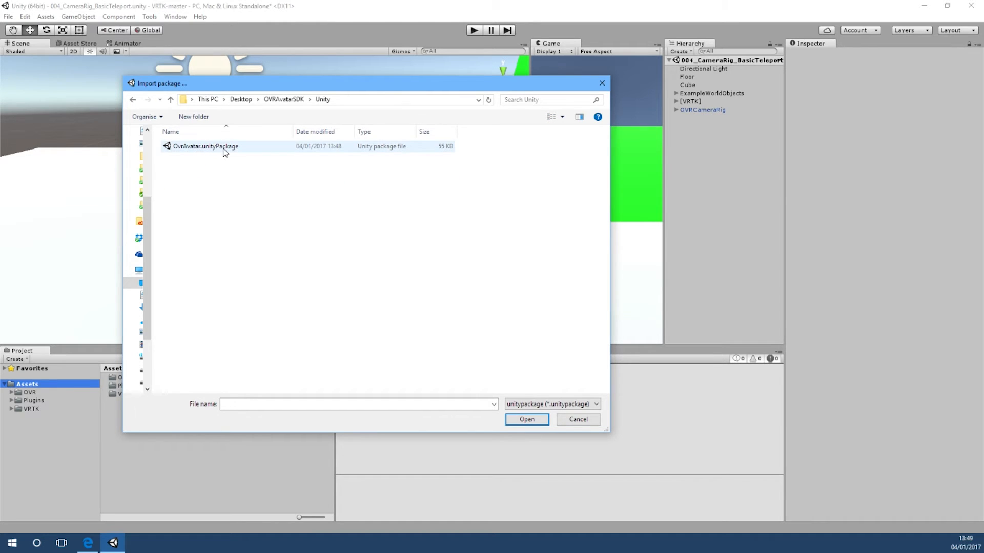
pyautogui.doubleClick(224, 148)
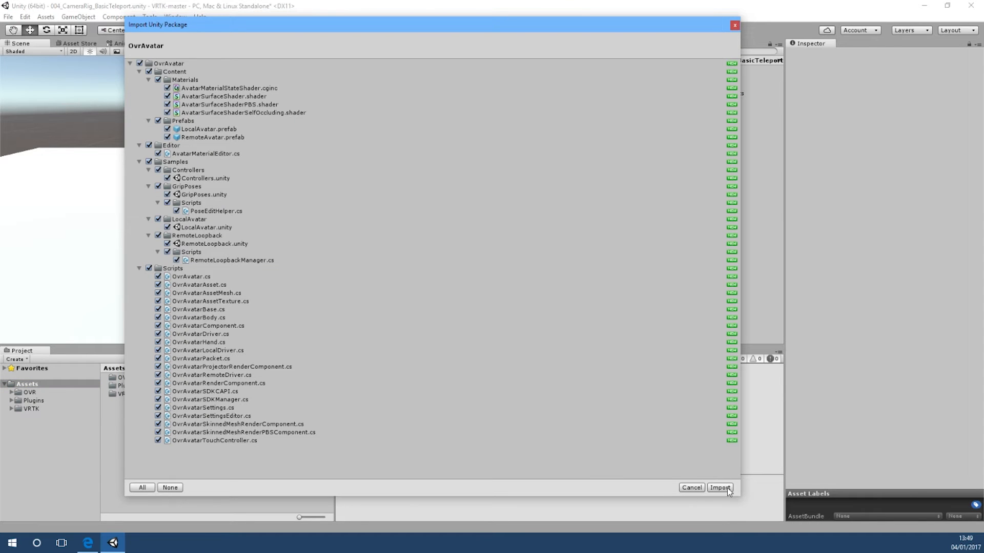
pyautogui.click(727, 490)
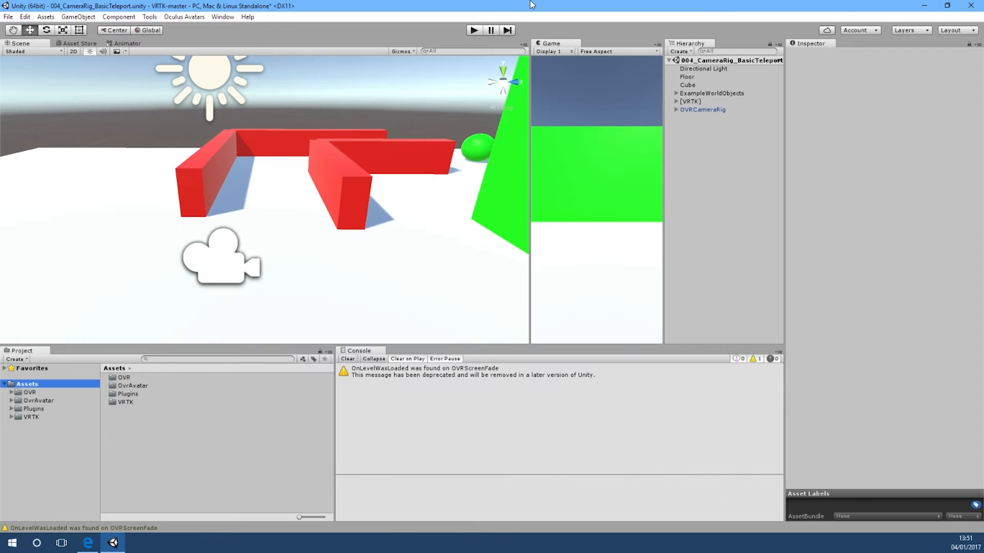
# - Add the LocalAvatar prefab from OvrAvatar/Content/Prefabs to the scene at root level
pyautogui.click(60, 400)
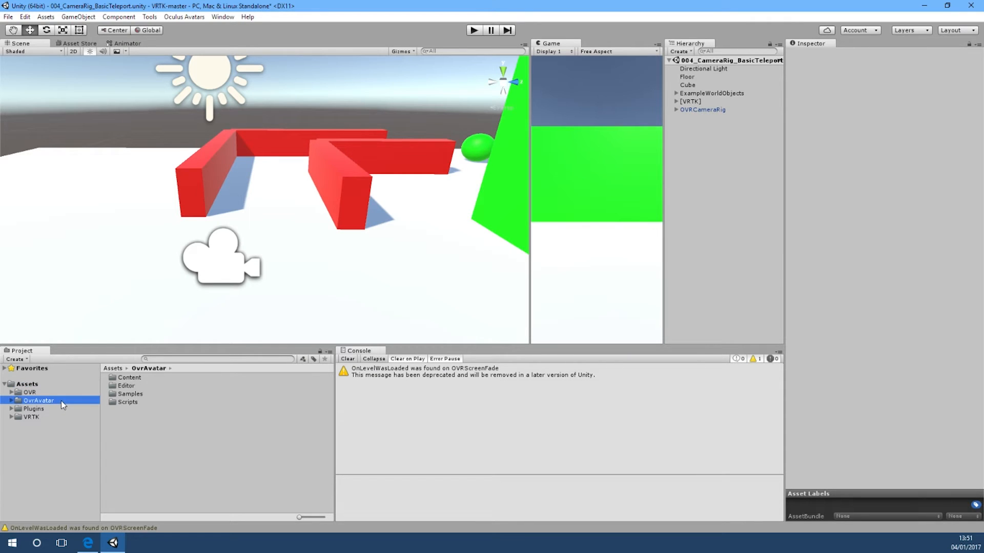
pyautogui.doubleClick(130, 379)
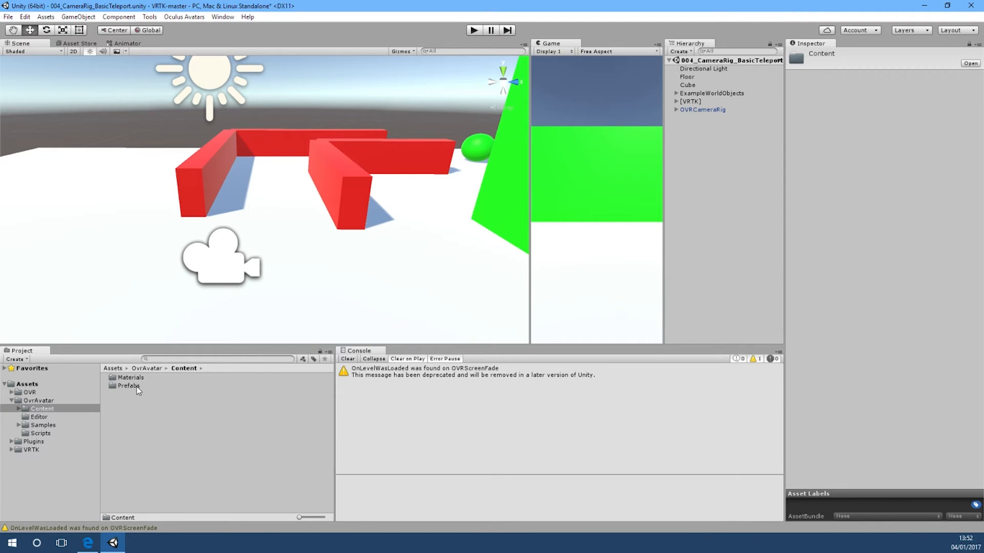
pyautogui.doubleClick(129, 386)
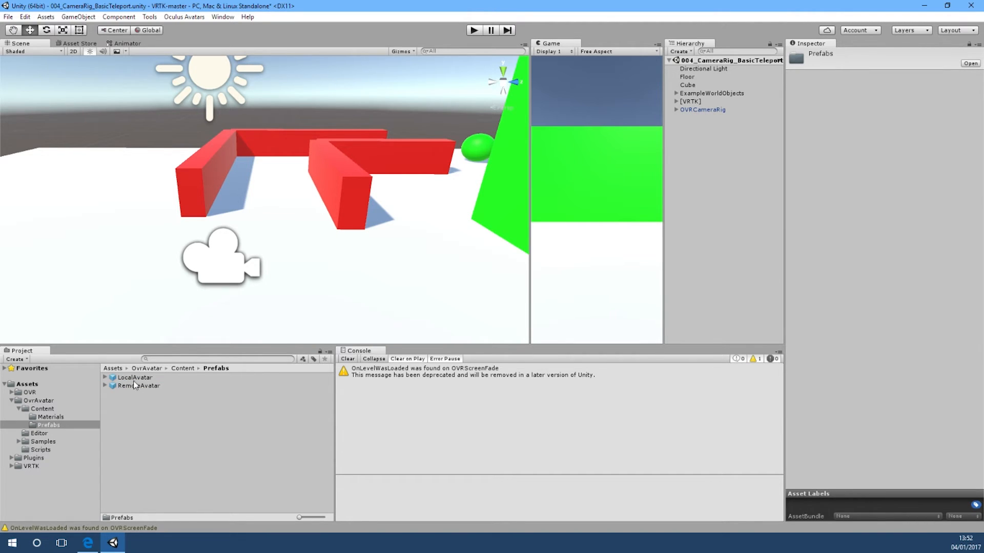
pyautogui.moveTo(136, 379); pyautogui.dragTo(690, 166)
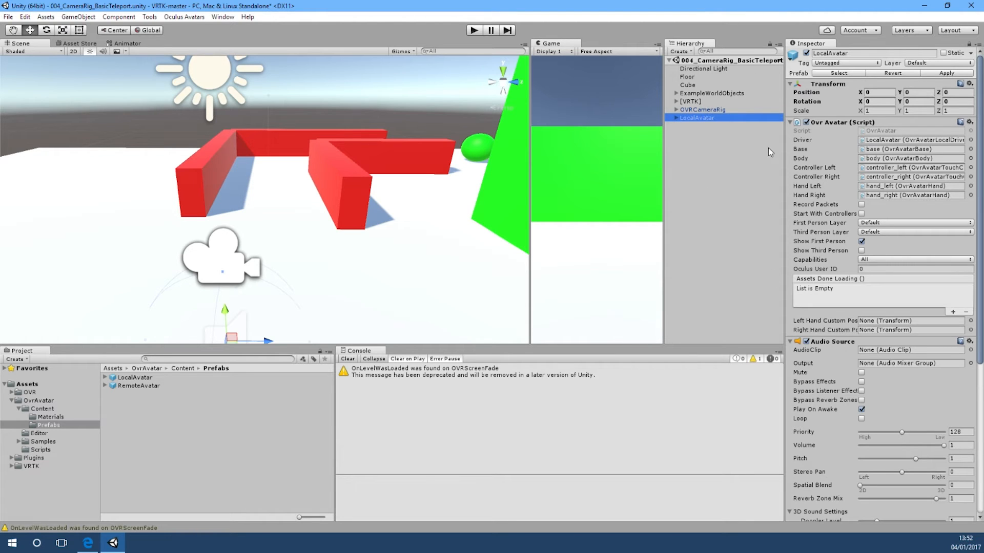
# - Enable Start With Controllers on LocalAvatar and deactivate its hand_left and hand_right children
pyautogui.click(861, 214)
pyautogui.click(862, 214)
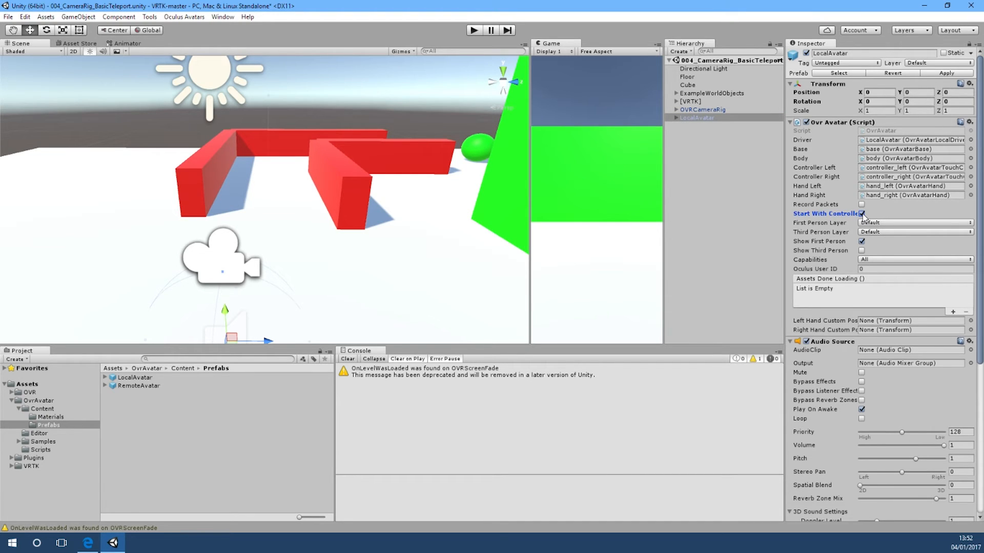
pyautogui.click(674, 118)
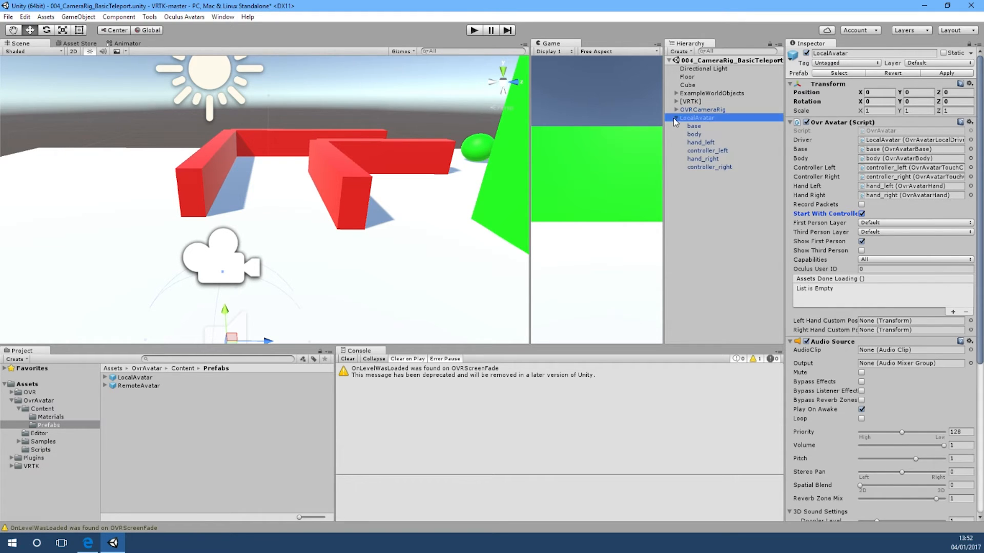
pyautogui.click(711, 144)
pyautogui.keyDown('ctrl'); pyautogui.click(717, 159); pyautogui.keyUp('ctrl')
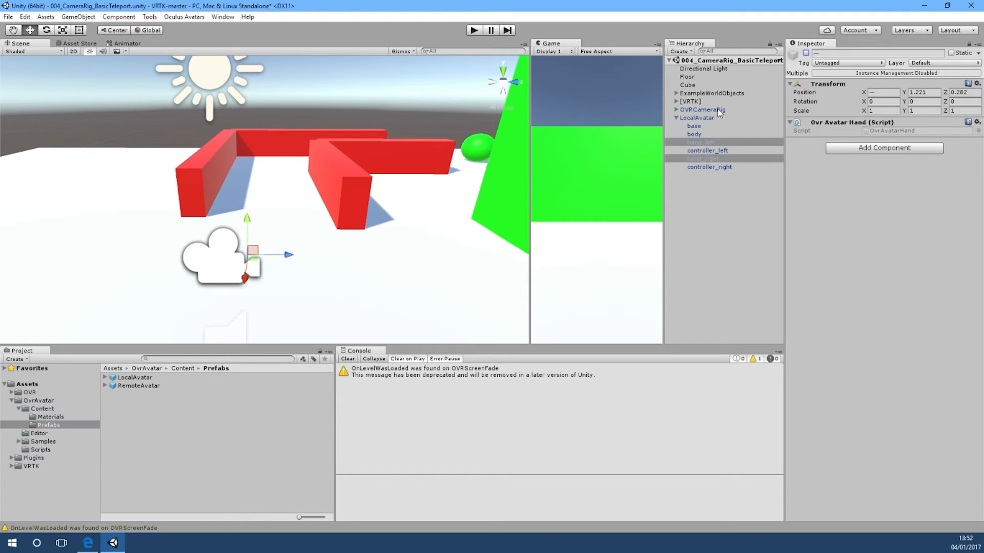
pyautogui.click(707, 117)
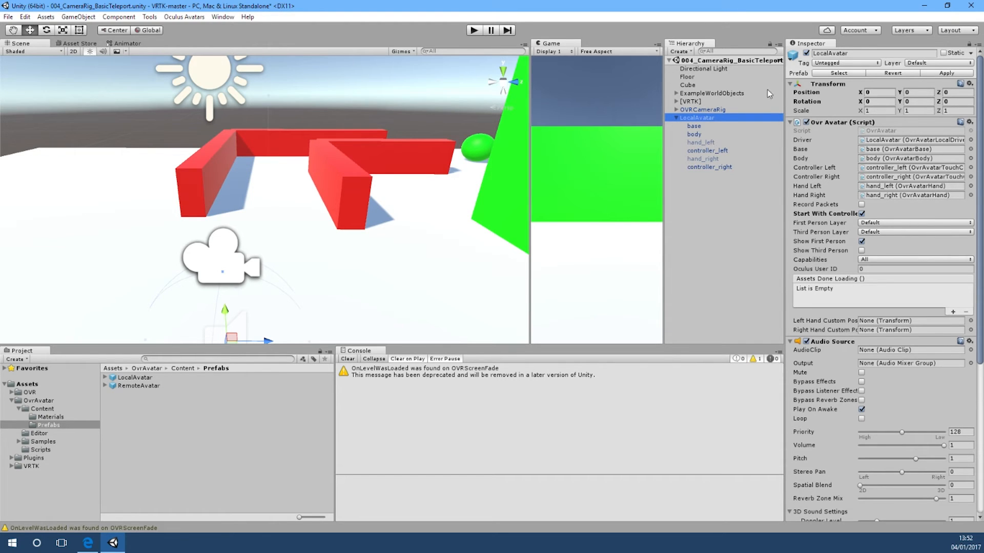
# - Auto-populate the linked objects in the [VRTK] object's SDK Manager and briefly test the scene in play mode
pyautogui.click(701, 101)
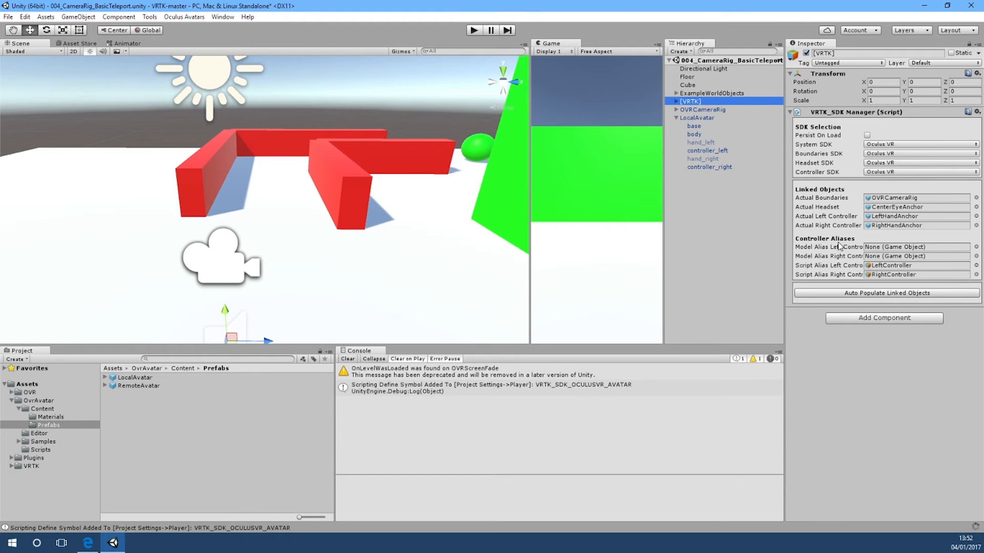
pyautogui.click(861, 297)
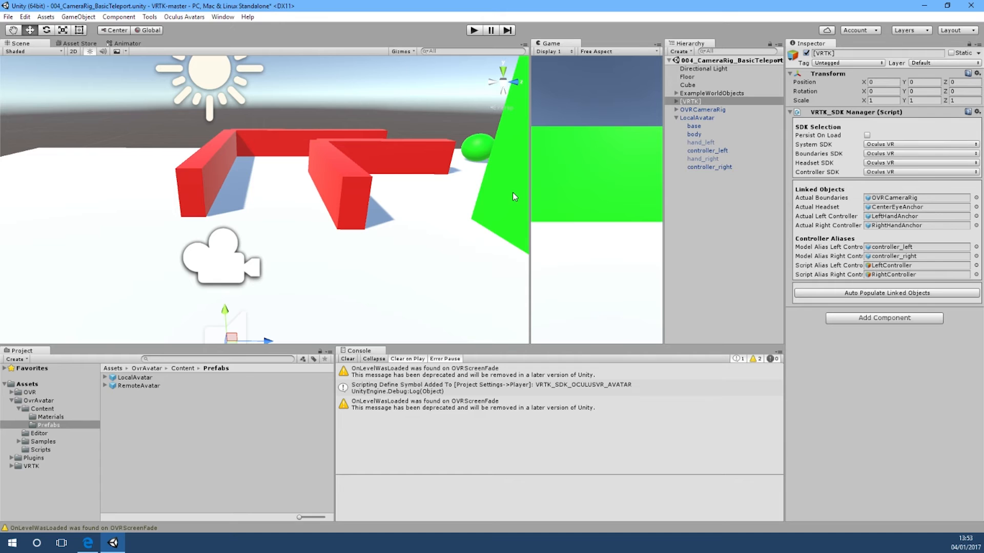
pyautogui.click(473, 30)
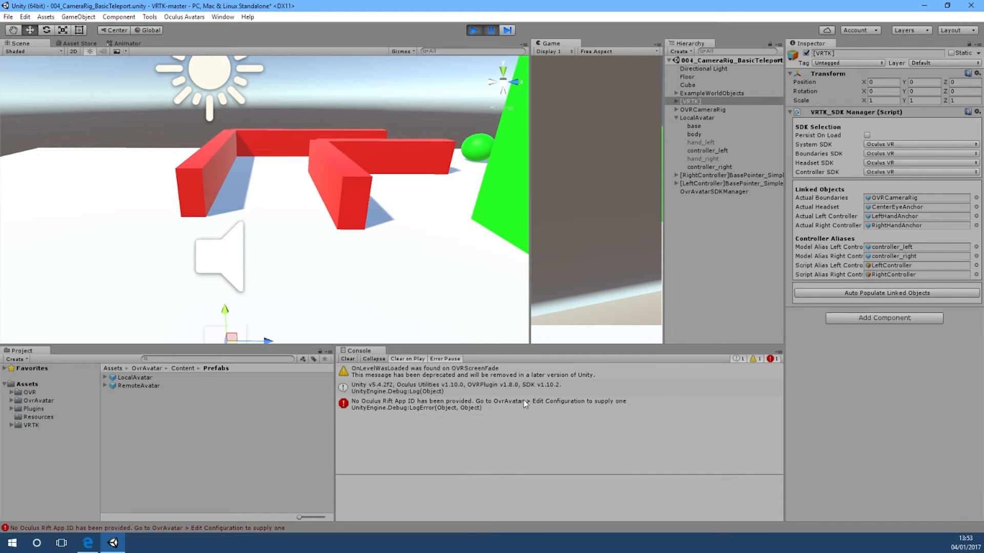
pyautogui.click(474, 31)
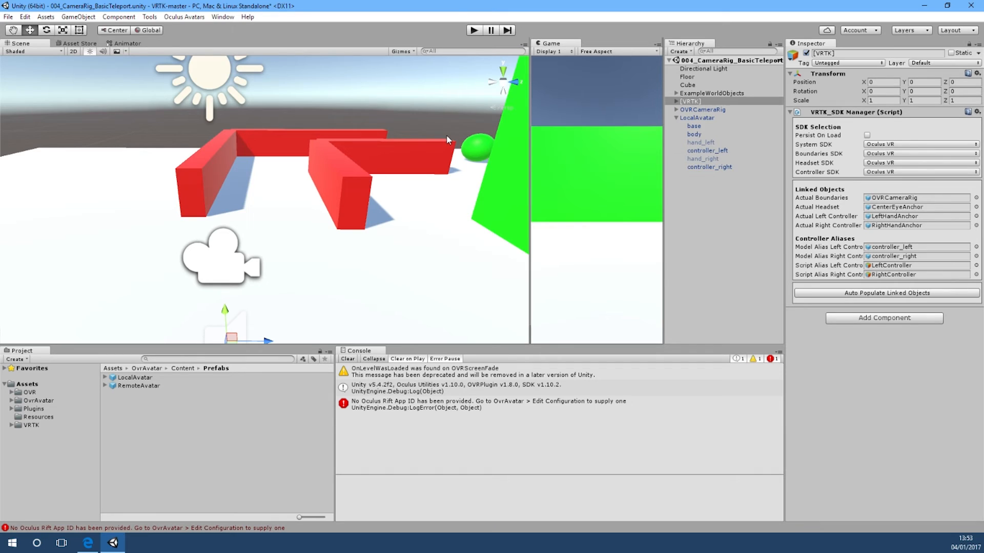
# - Open the Oculus Avatars configuration in Unity and copy the VRTK Test app's App ID from the Oculus developer dashboard in the browser
pyautogui.click(194, 18)
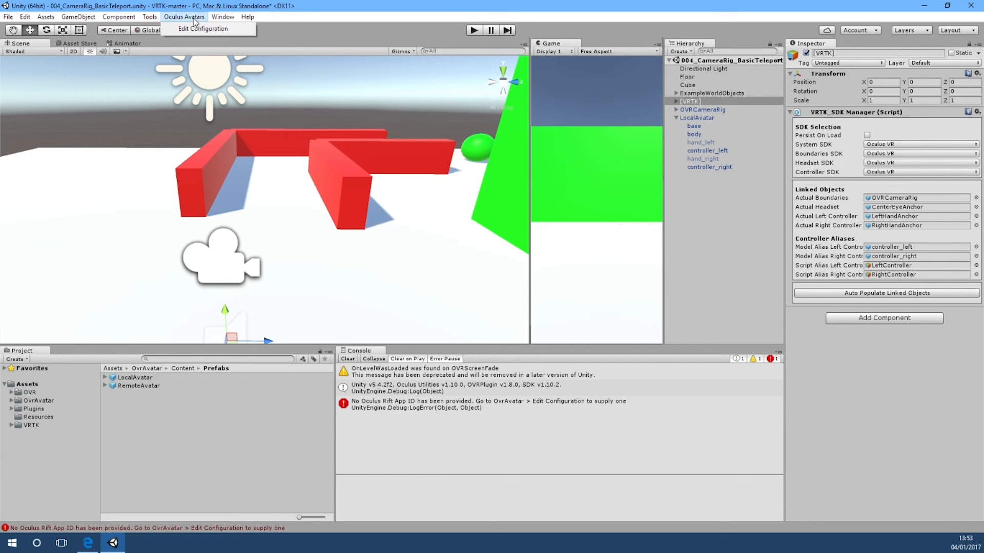
pyautogui.click(195, 29)
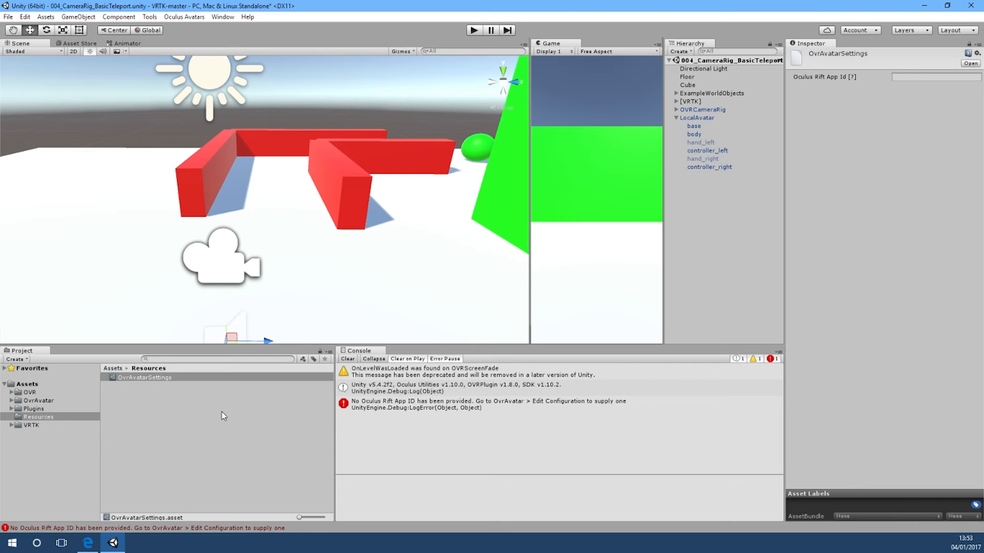
pyautogui.click(88, 543)
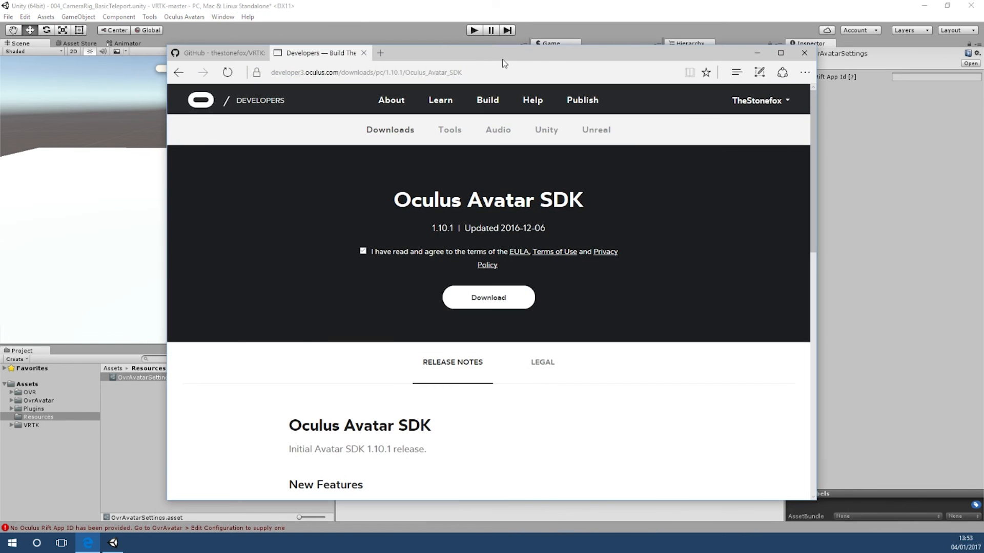
pyautogui.click(592, 105)
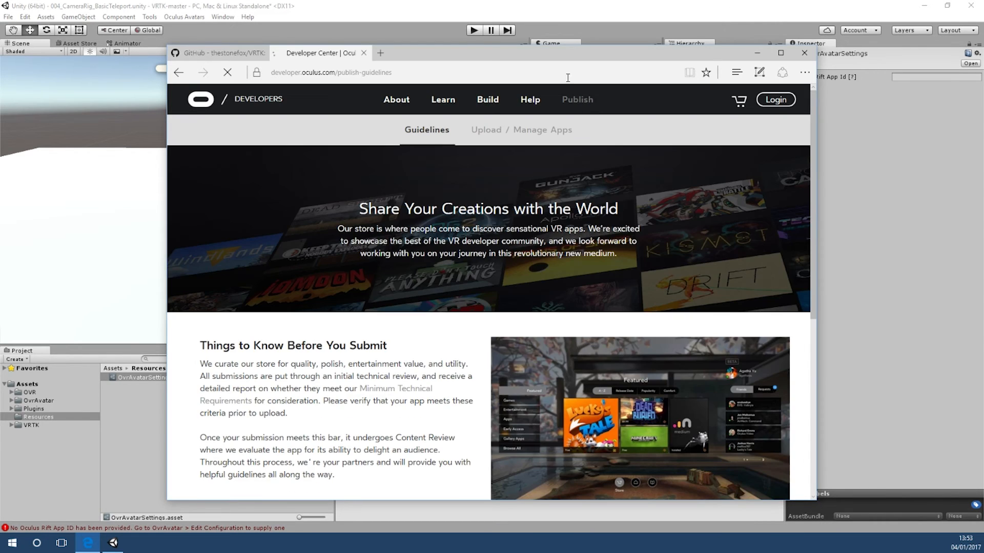
pyautogui.click(528, 136)
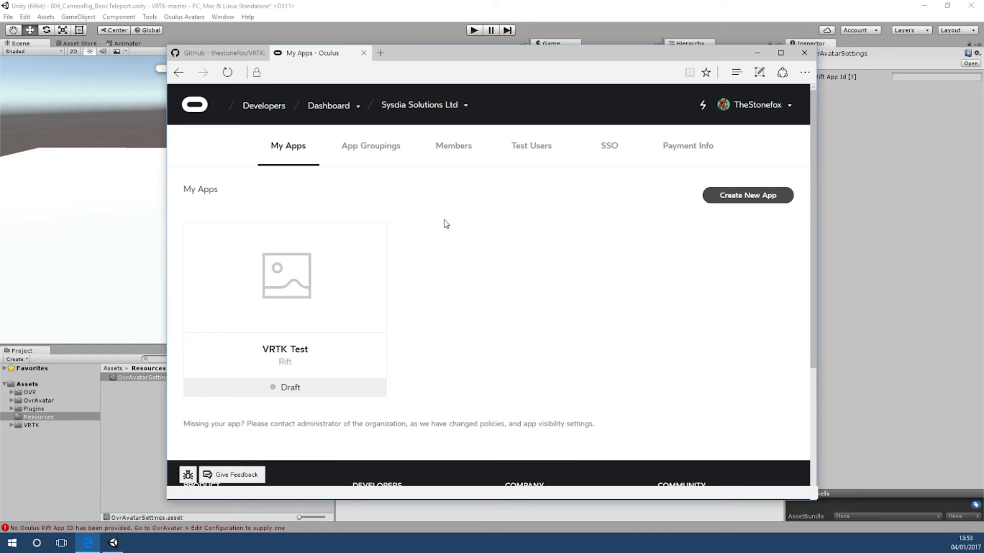
pyautogui.moveTo(282, 337)
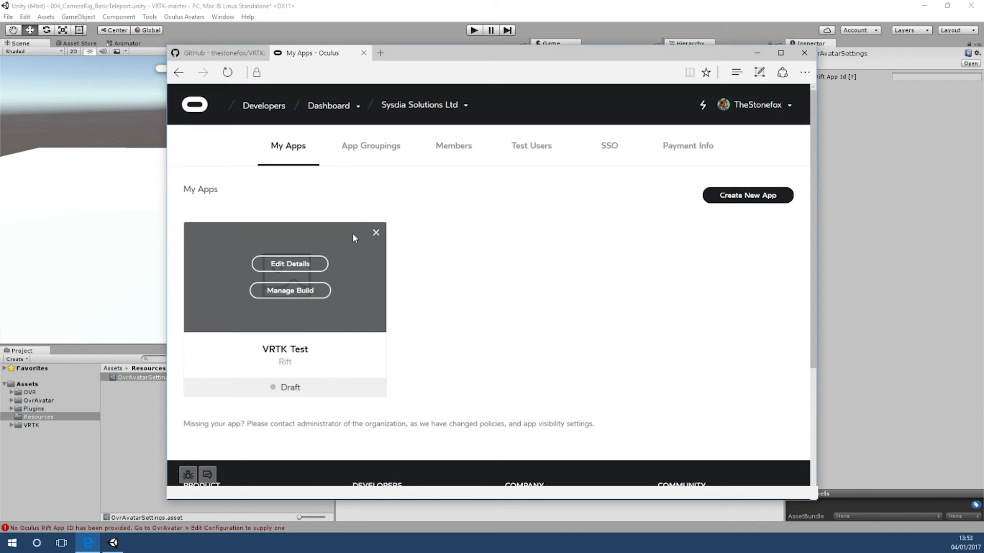
pyautogui.click(307, 265)
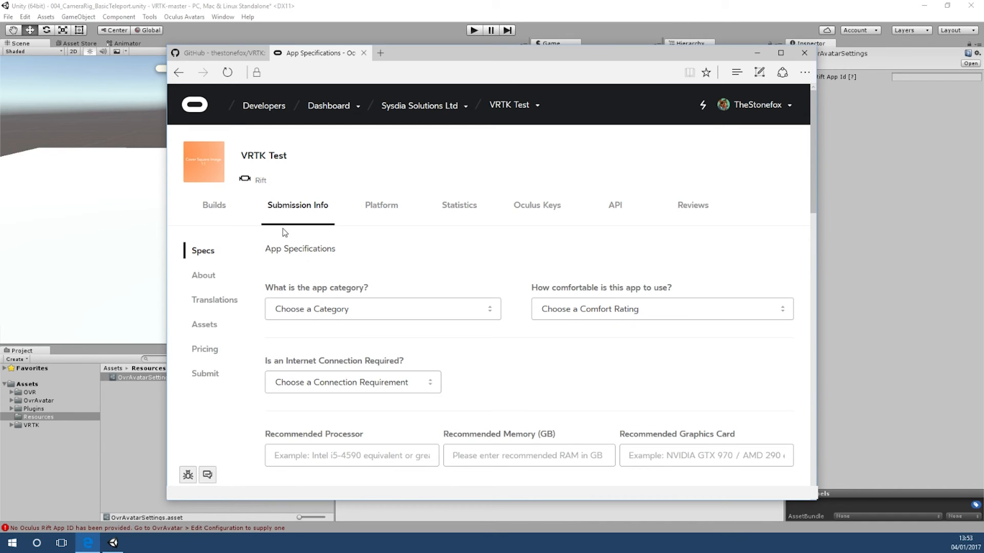
pyautogui.click(626, 210)
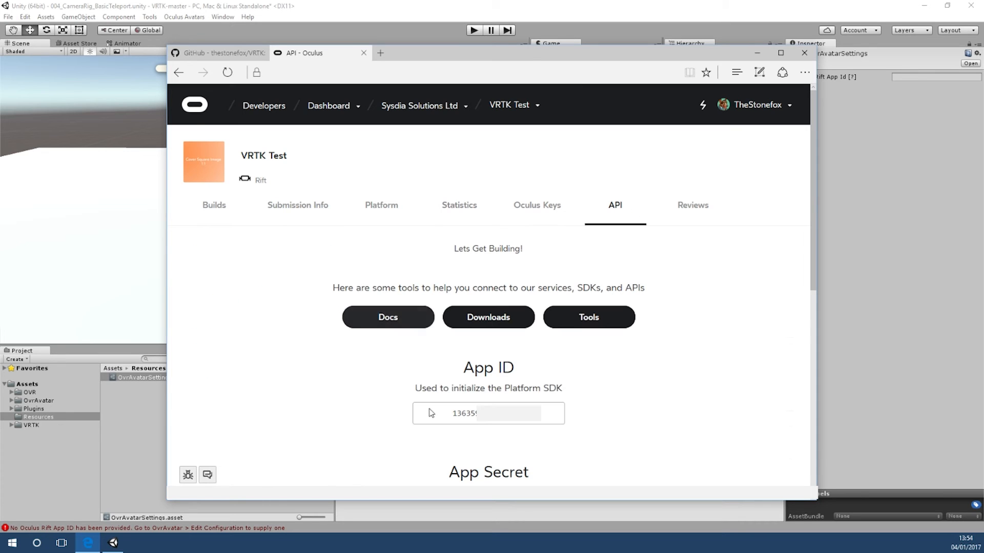
pyautogui.doubleClick(466, 419)
# - Return to Unity and paste the copied App ID as the Oculus Rift App Id in OvrAvatarSettings
pyautogui.click(757, 53)
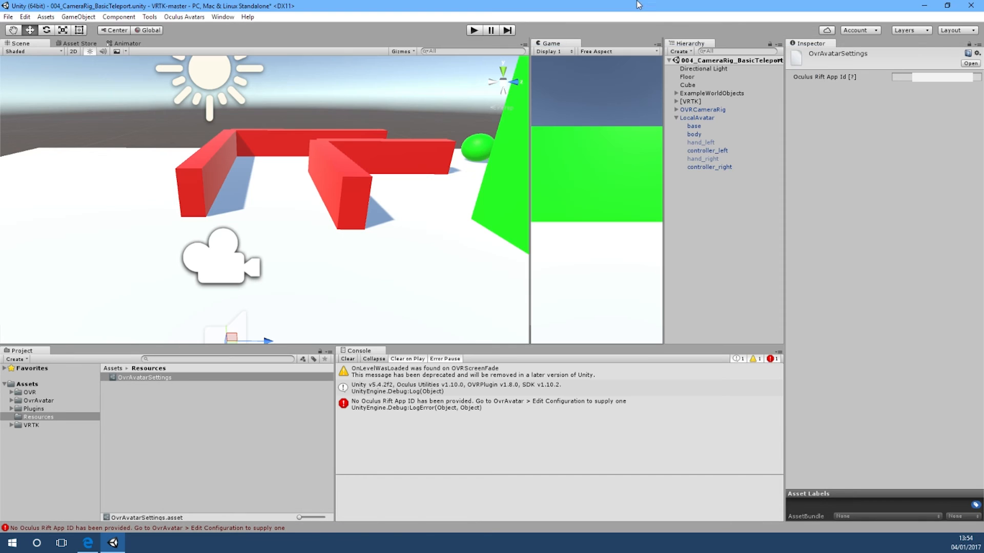
pyautogui.click(910, 77)
pyautogui.hotkey('ctrl', 'v')
pyautogui.click(702, 110)
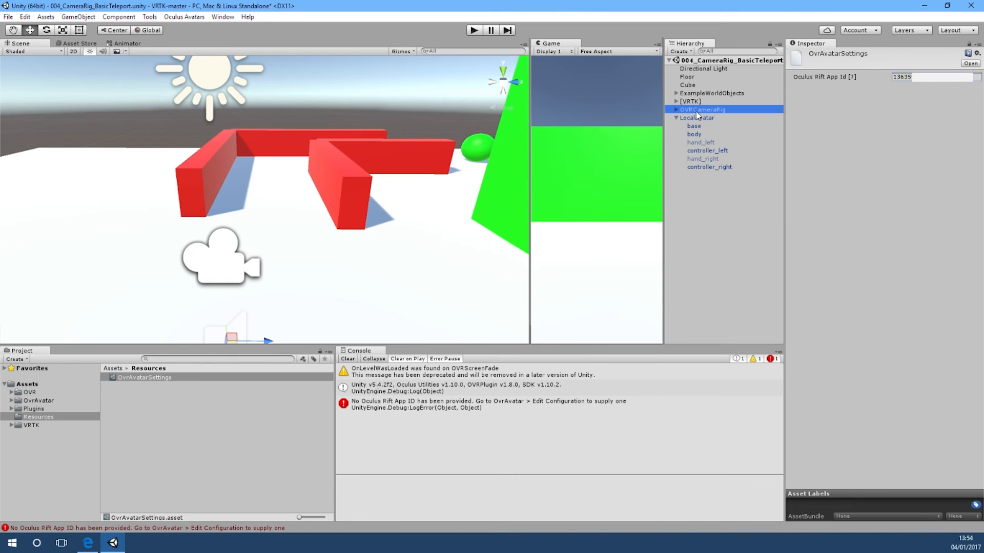